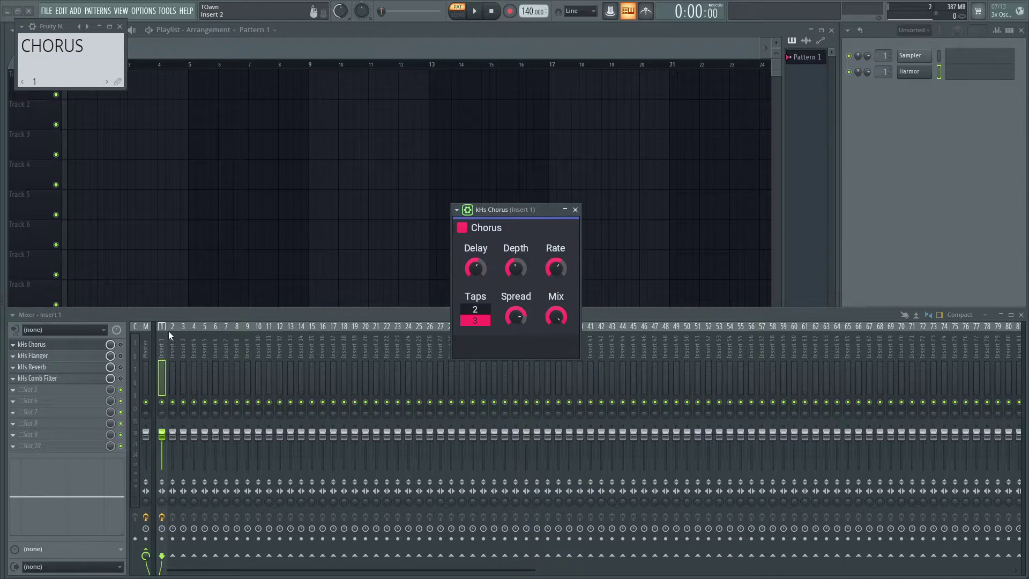
Step: Play test notes on the Harmor channel through the kHs Chorus on Insert 1
left_click(195, 314)
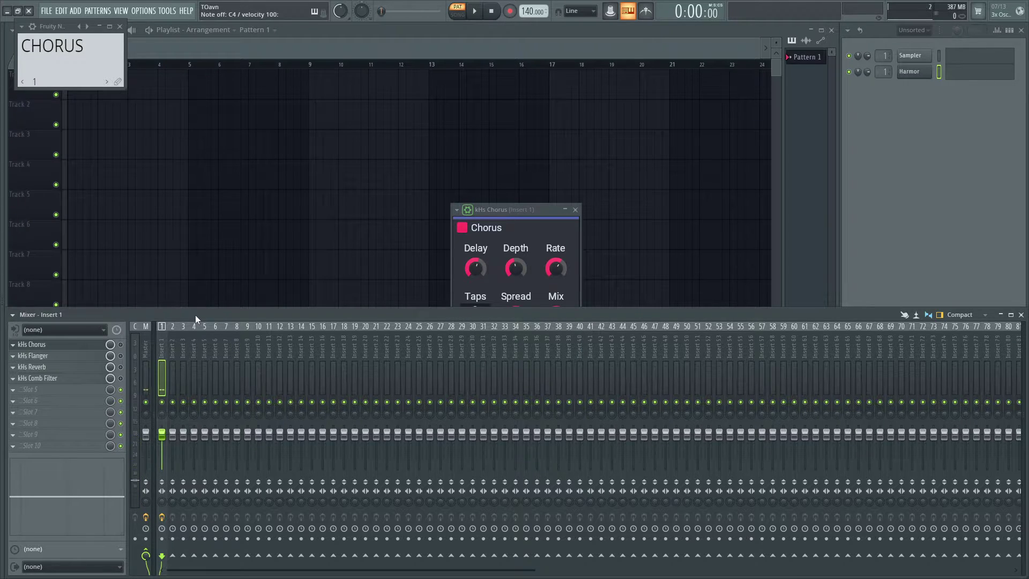
left_click_drag(506, 210, 476, 208)
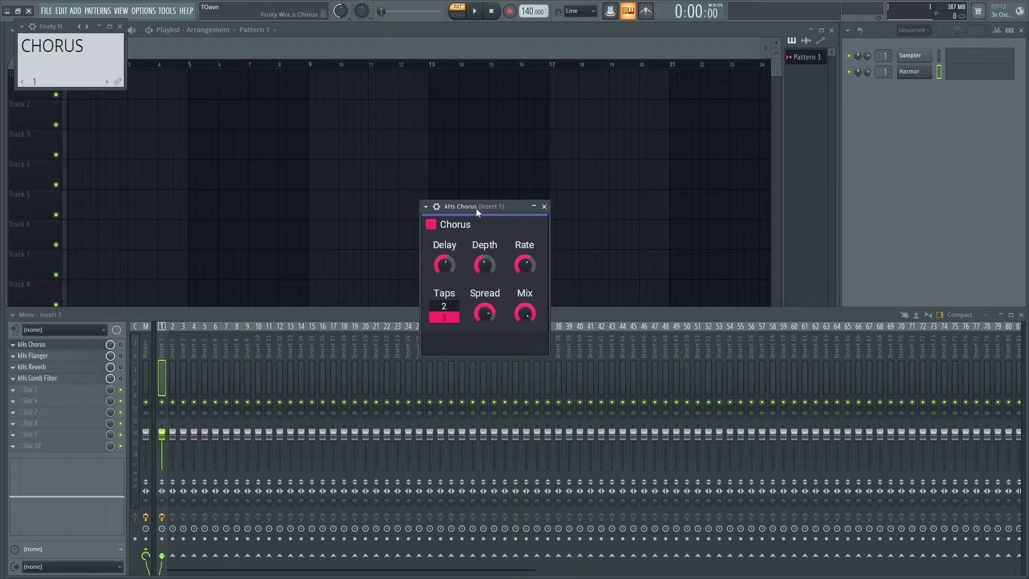
key("z")
key("z")
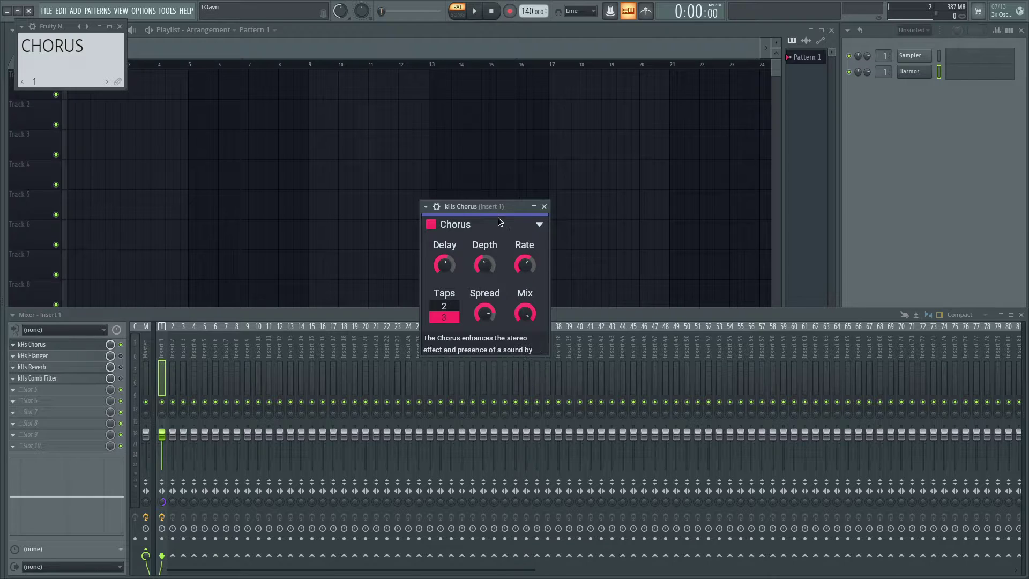
Step: Lower the Mix of the kHs Chorus on Insert 1 to well below half and play a test note
left_click_drag(497, 217, 478, 190)
left_click_drag(502, 283, 503, 335)
left_click_drag(502, 283, 502, 294)
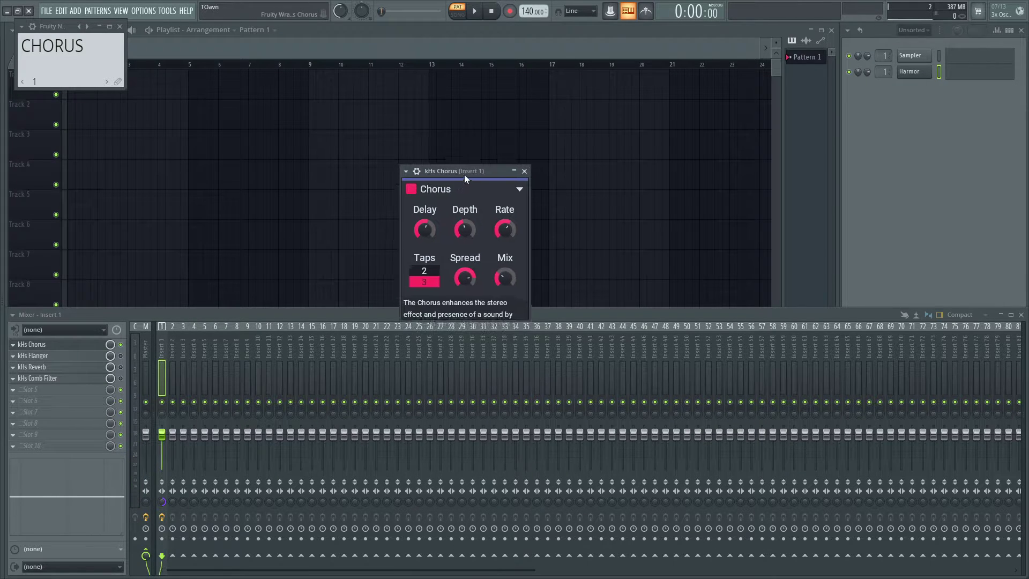
left_click_drag(465, 177, 478, 142)
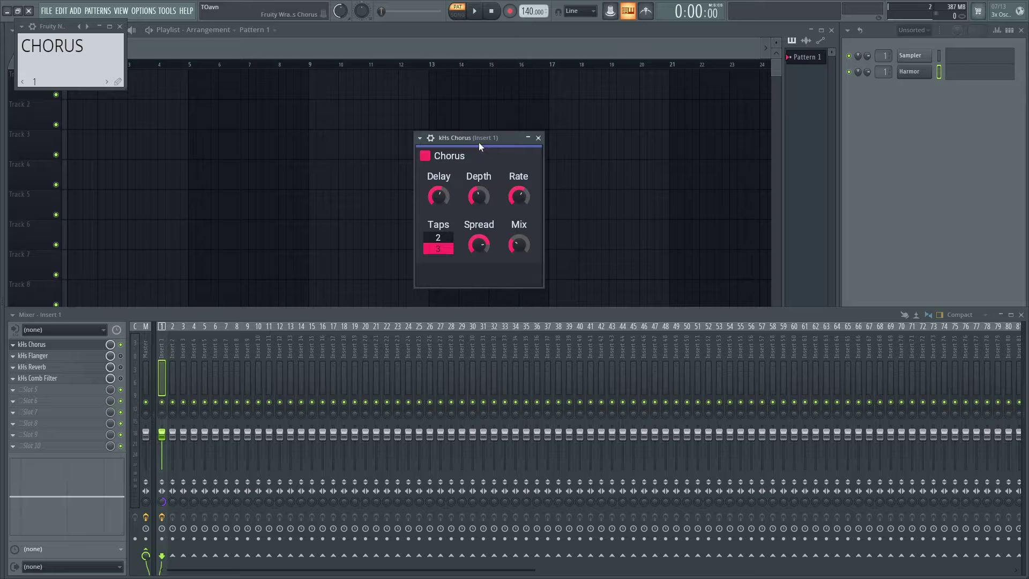
left_click_drag(478, 142, 483, 136)
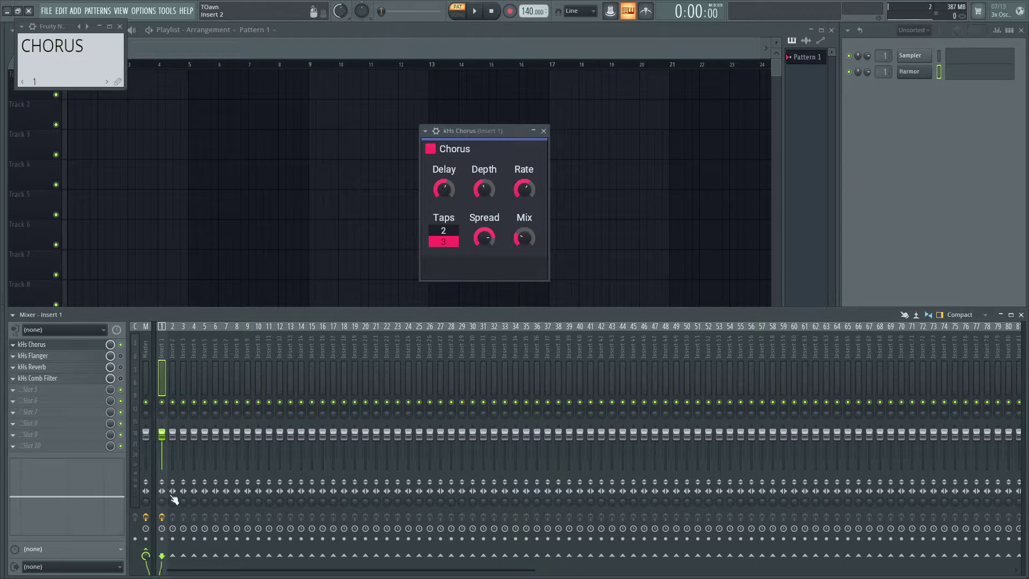
left_click(481, 132)
key("z")
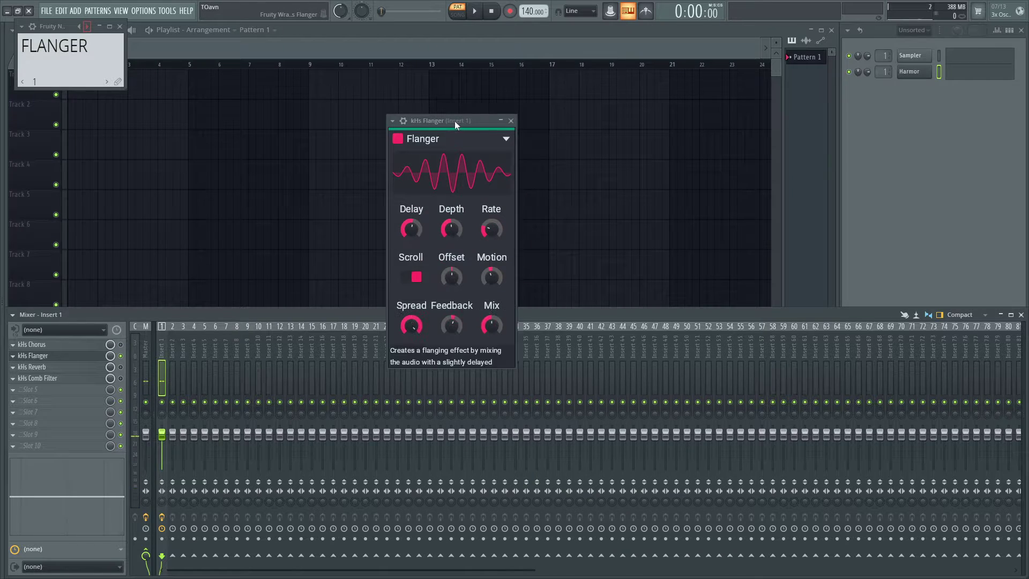
Step: Play test notes through the kHs Flanger, including with Insert 1's stereo separation set to 100% merged
left_click_drag(455, 121, 452, 131)
key("z")
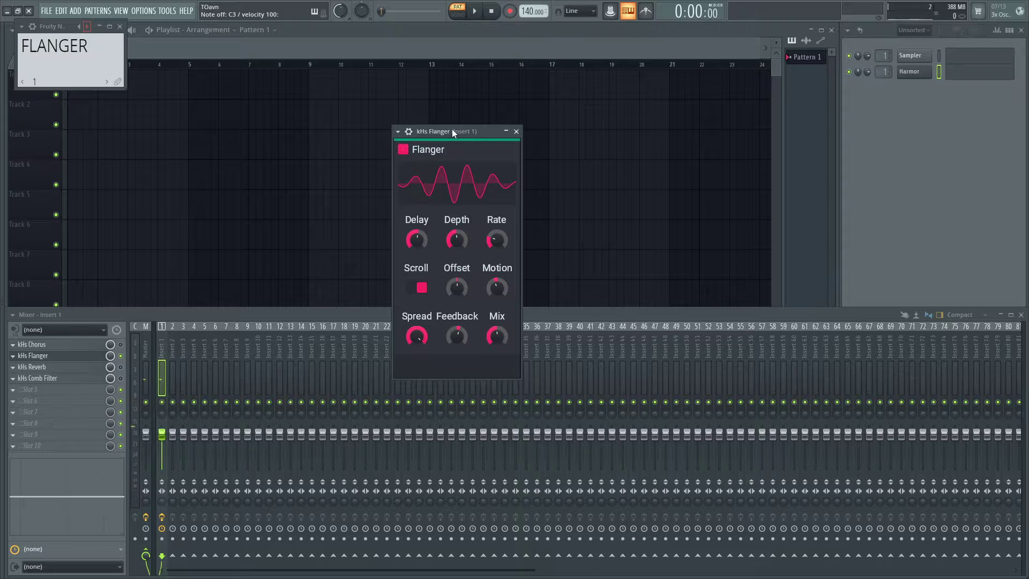
left_click_drag(450, 132, 459, 127)
key("z")
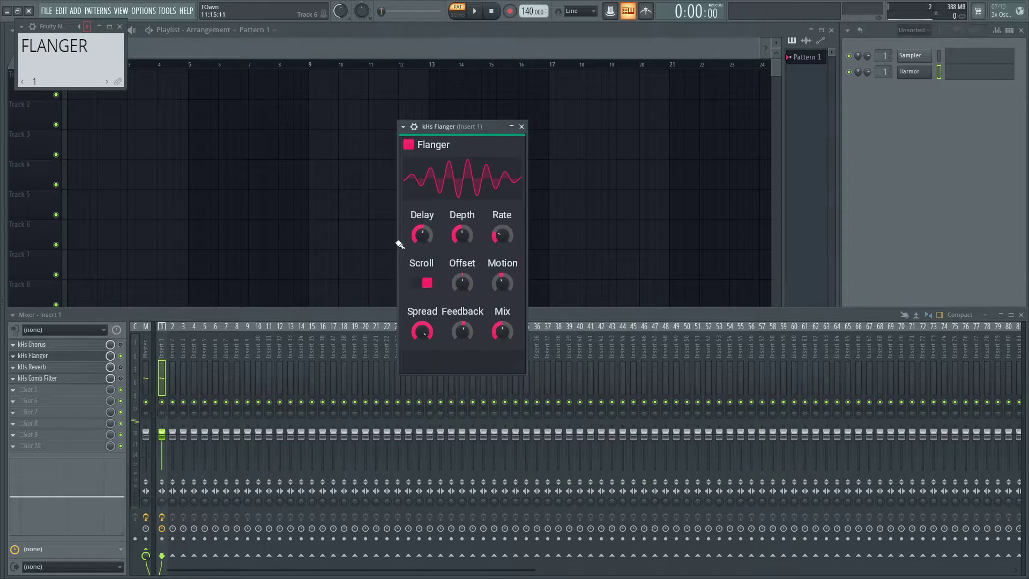
left_click_drag(162, 506, 166, 501)
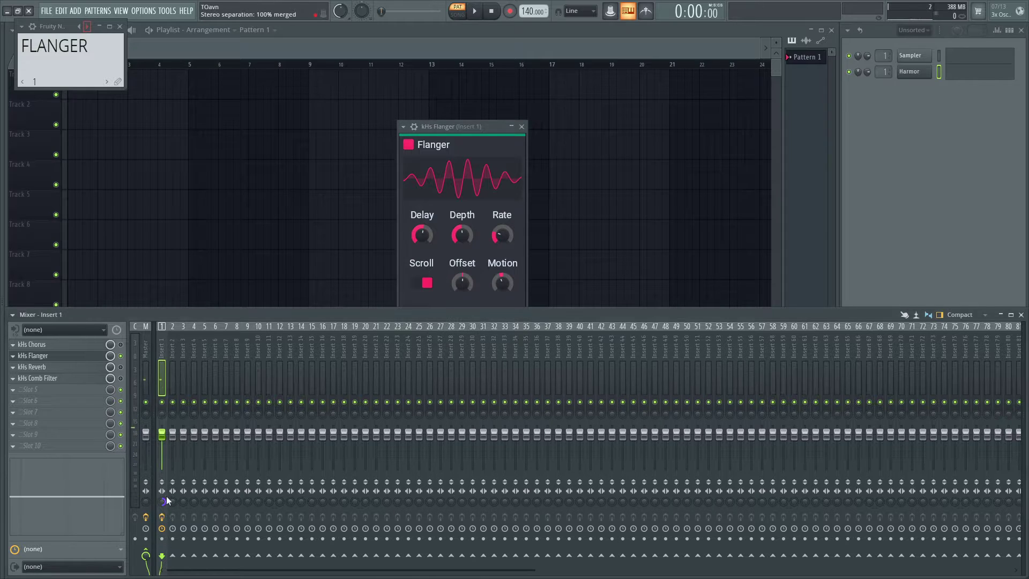
key("z")
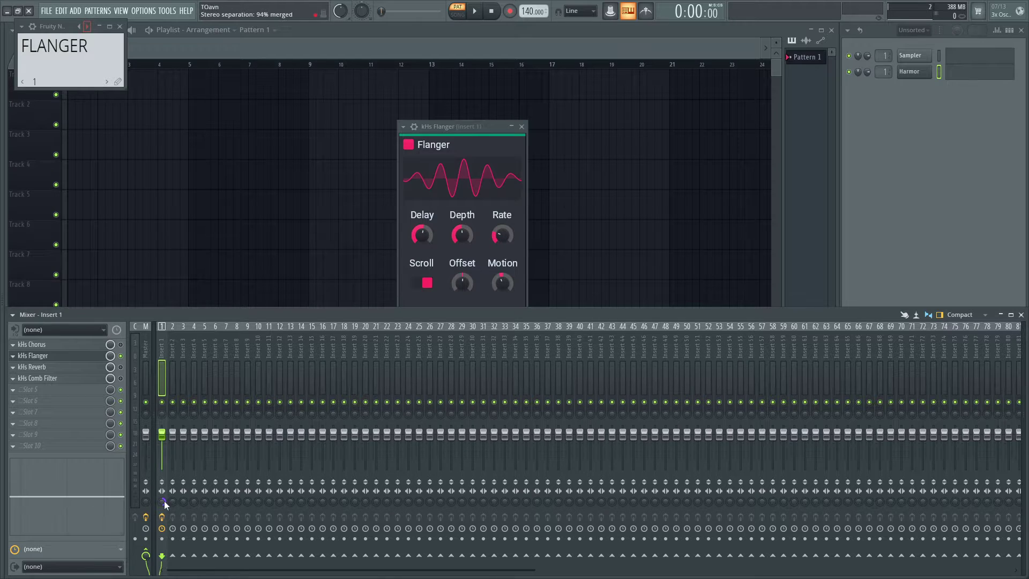
Step: Lower the Mix of the kHs Flanger on Insert 1
left_click_drag(450, 126, 446, 115)
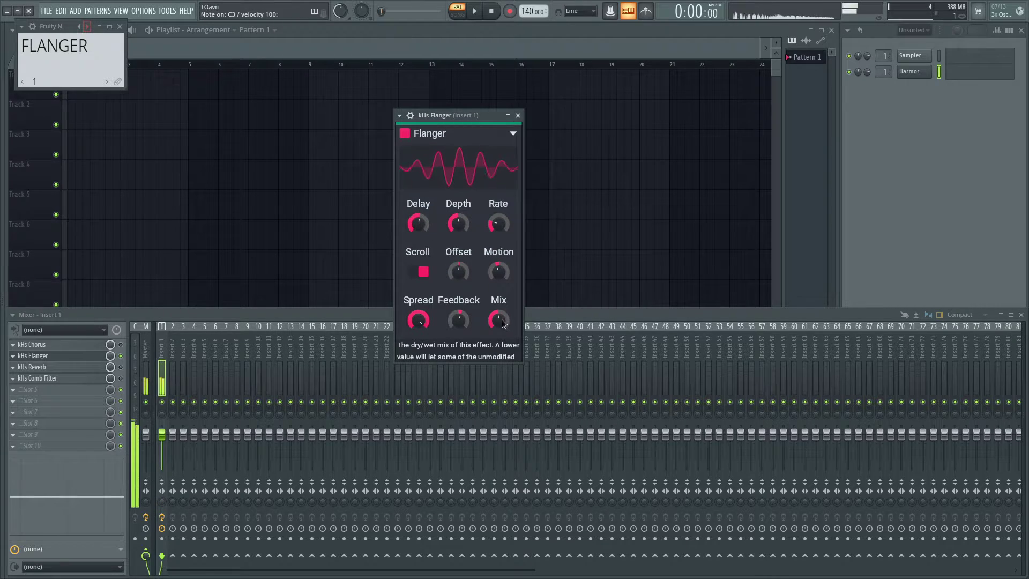
mouse_move(498, 320)
left_click_drag(499, 320, 498, 333)
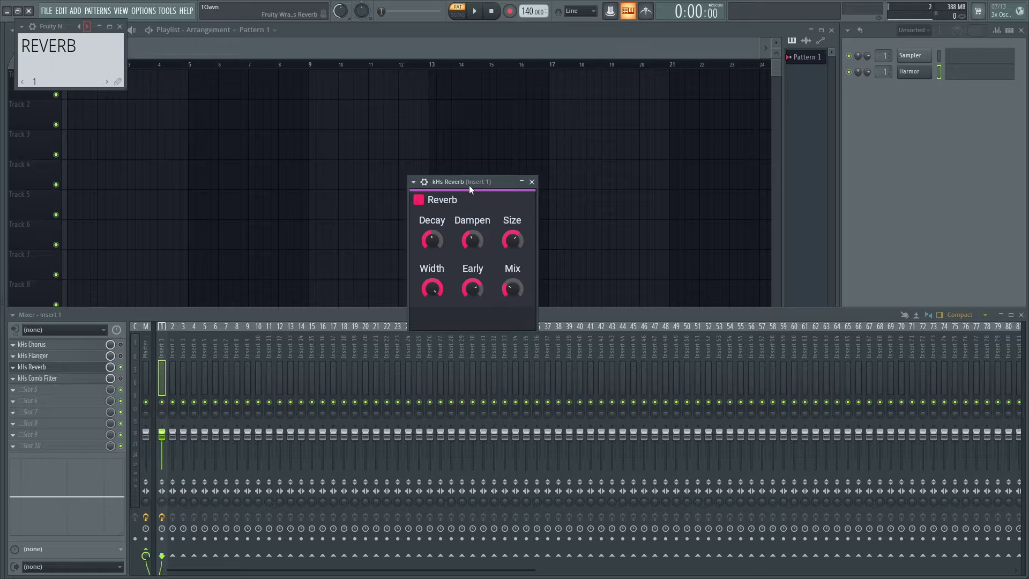
Step: Play test notes through the kHs Reverb on Insert 1
key("z")
left_click_drag(469, 185, 467, 189)
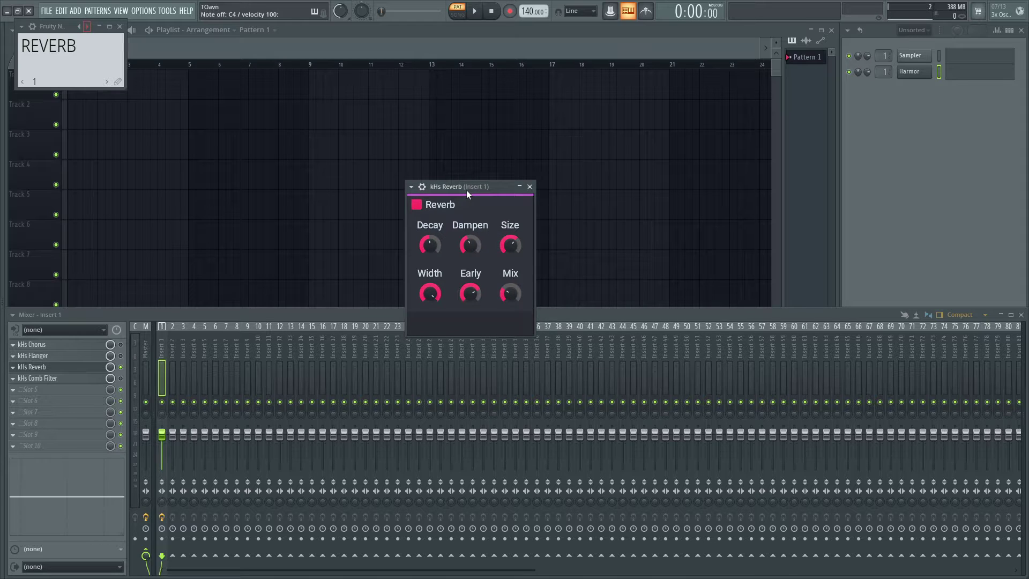
key("c")
Step: Reduce the reverb's Size and Decay to their minimum, and audition it while adjusting Insert 1's stereo separation
left_click_drag(510, 245, 510, 255)
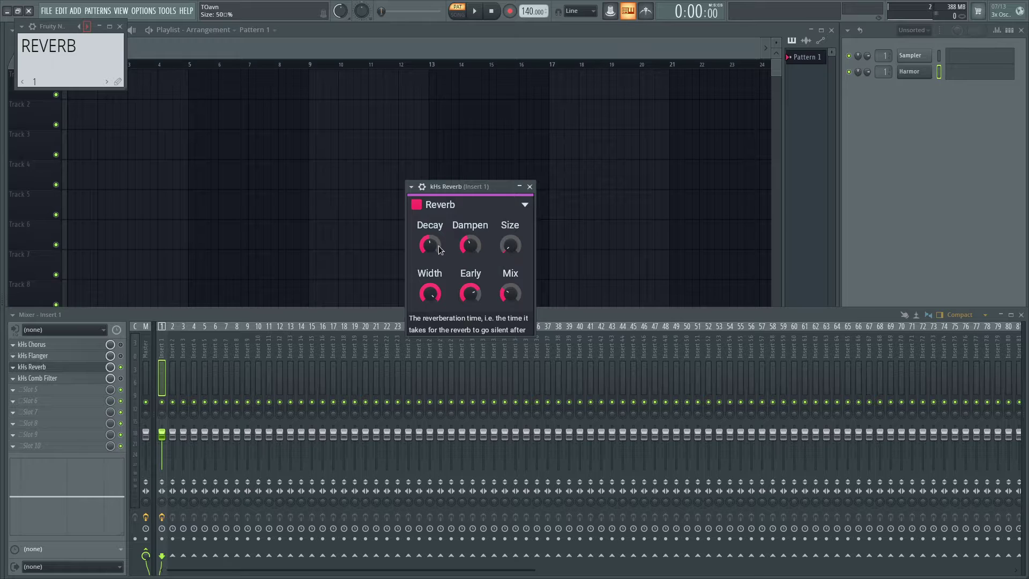
left_click_drag(439, 246, 438, 270)
key("z")
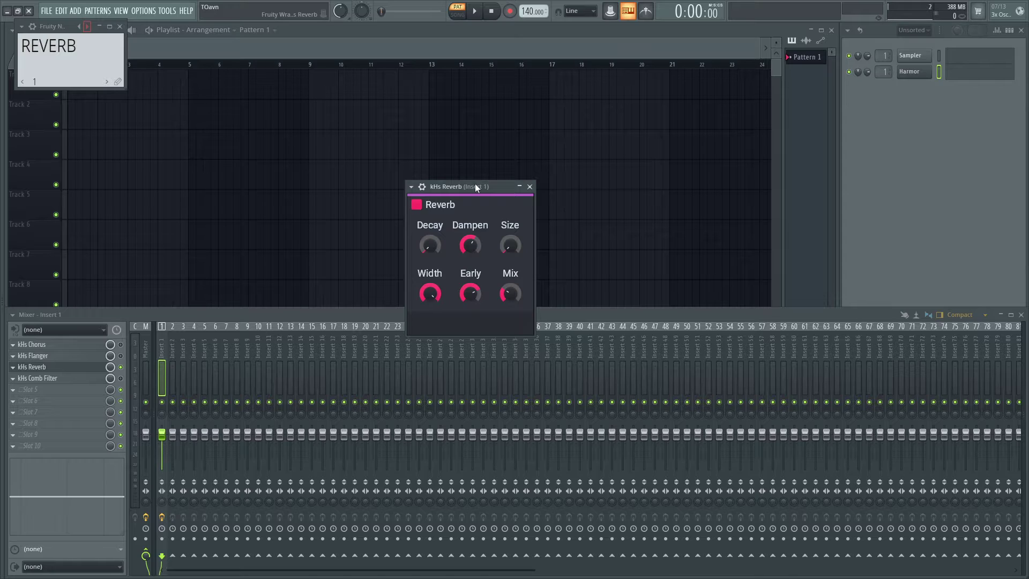
left_click(367, 308)
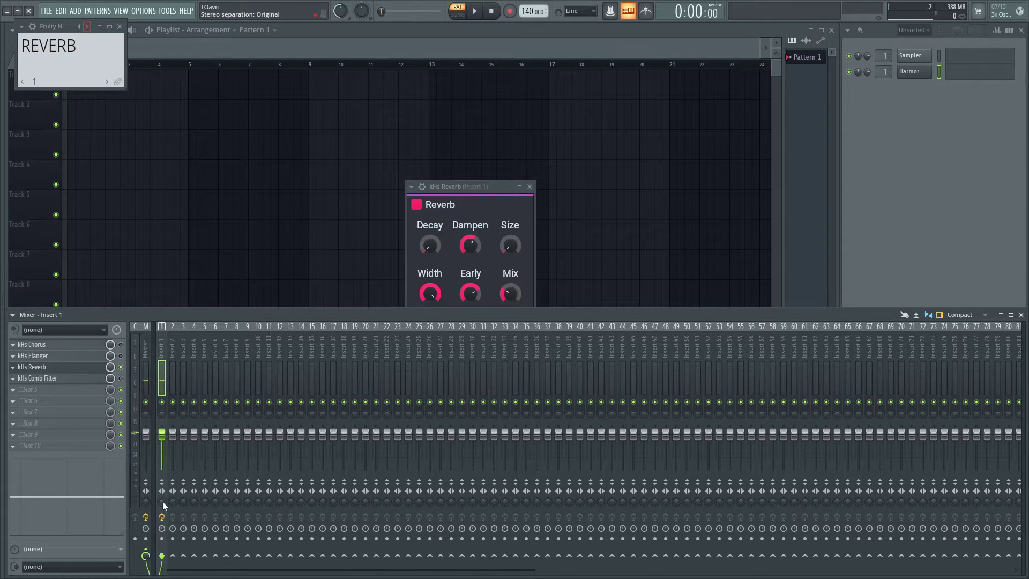
left_click_drag(163, 502, 164, 504)
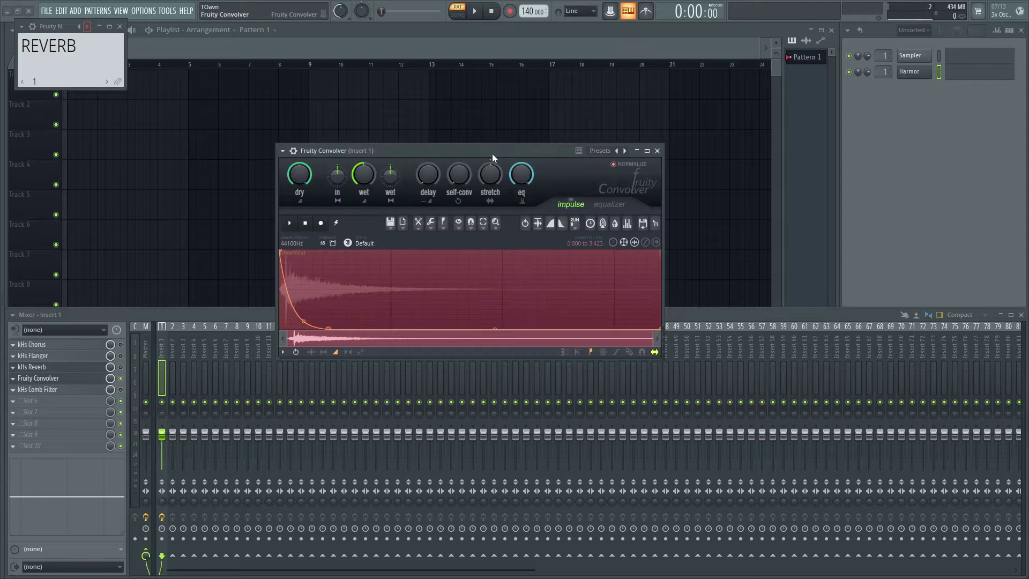
Step: Reduce the wet level of the Fruity Convolver on Insert 1 to about half
left_click_drag(492, 153, 475, 160)
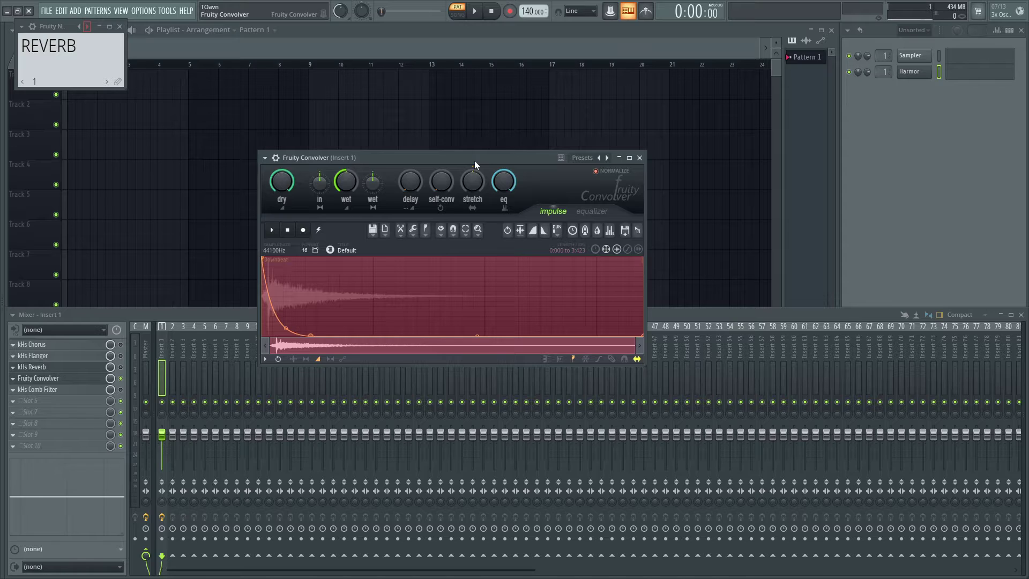
left_click_drag(475, 165, 451, 174)
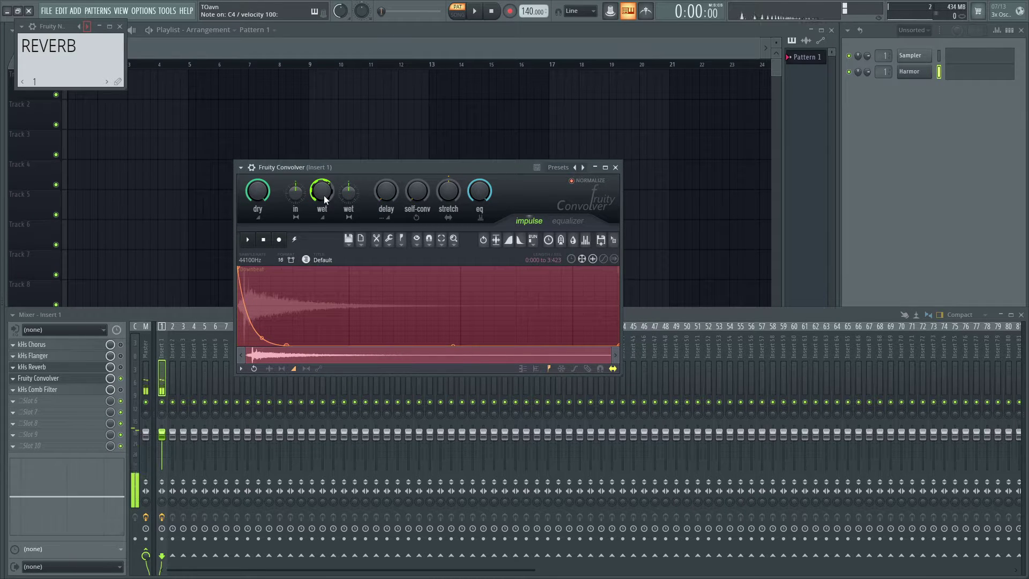
left_click_drag(324, 197, 324, 212)
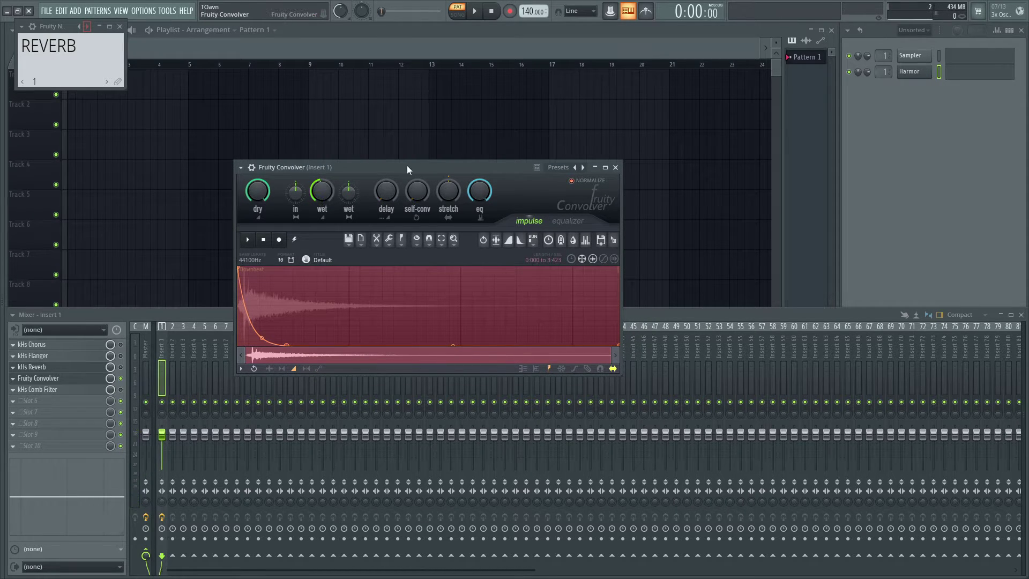
mouse_move(407, 165)
left_mouse_down()
mouse_move(417, 155)
mouse_move(400, 191)
mouse_move(394, 175)
left_mouse_up()
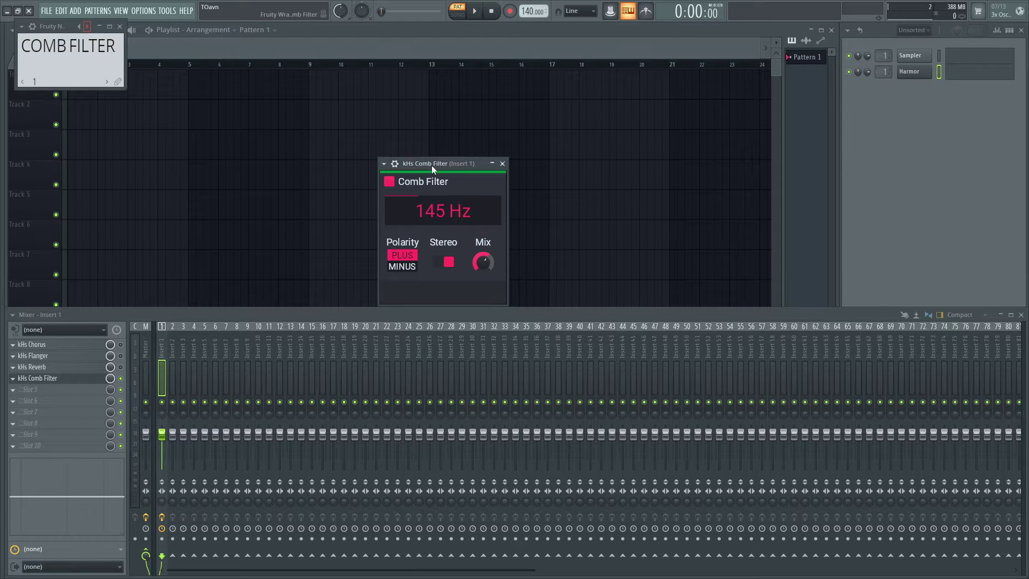
Step: Set the kHs Comb Filter's cutoff to 138 Hz and play test notes through it
left_click_drag(432, 165, 367, 198)
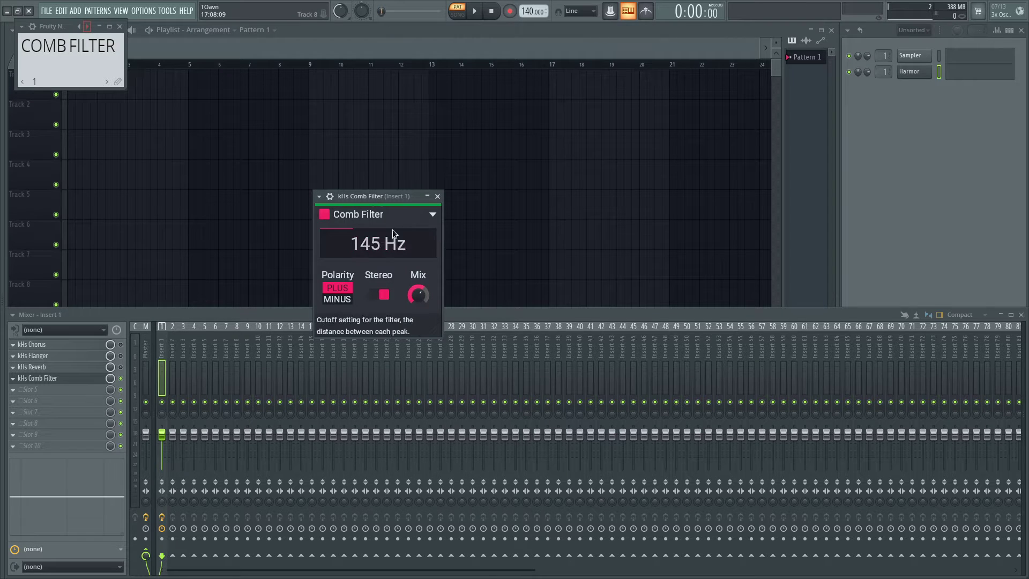
left_click_drag(364, 191, 431, 188)
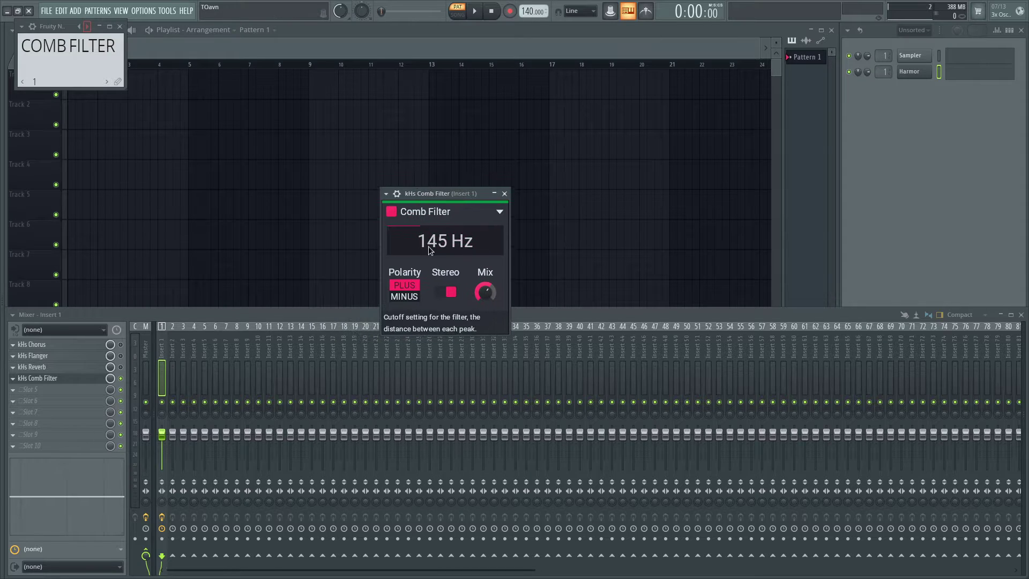
left_click_drag(429, 246, 428, 252)
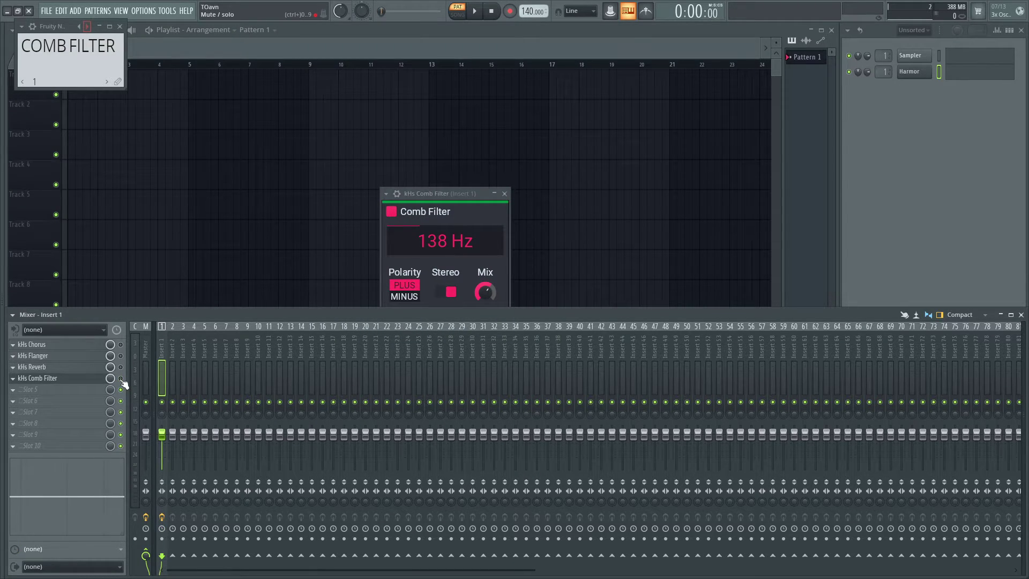
key("z")
key("z")
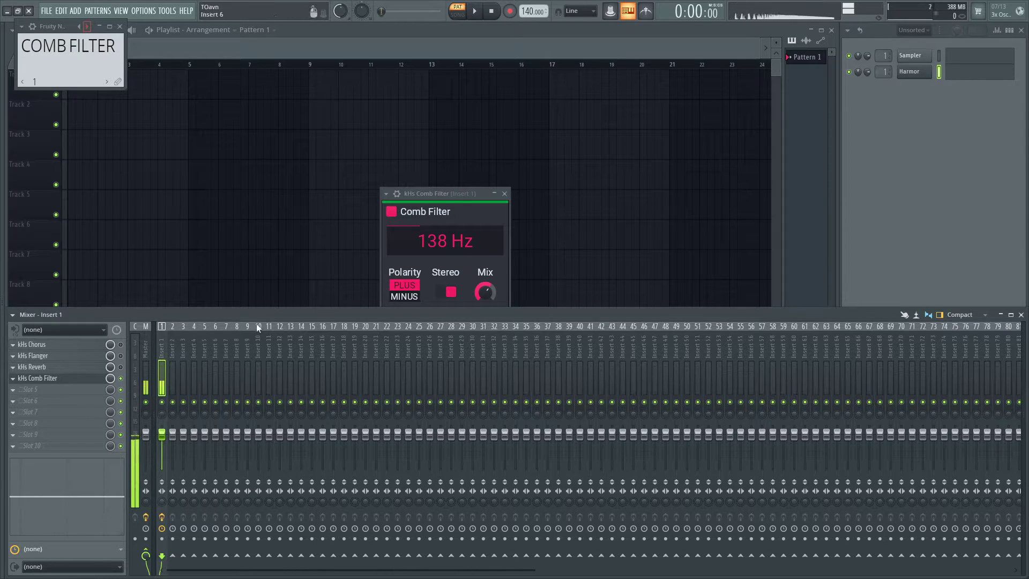
Step: Set the comb filter's cutoff to 109 Hz with the Mix at maximum, and play a test note
left_click_drag(440, 242, 478, 257)
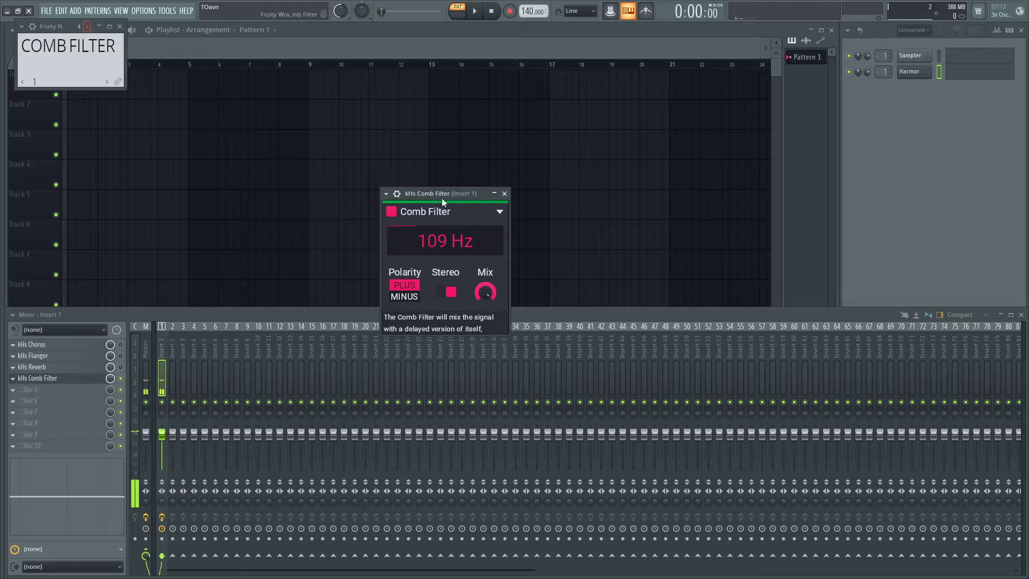
key("z")
left_click_drag(440, 195, 456, 132)
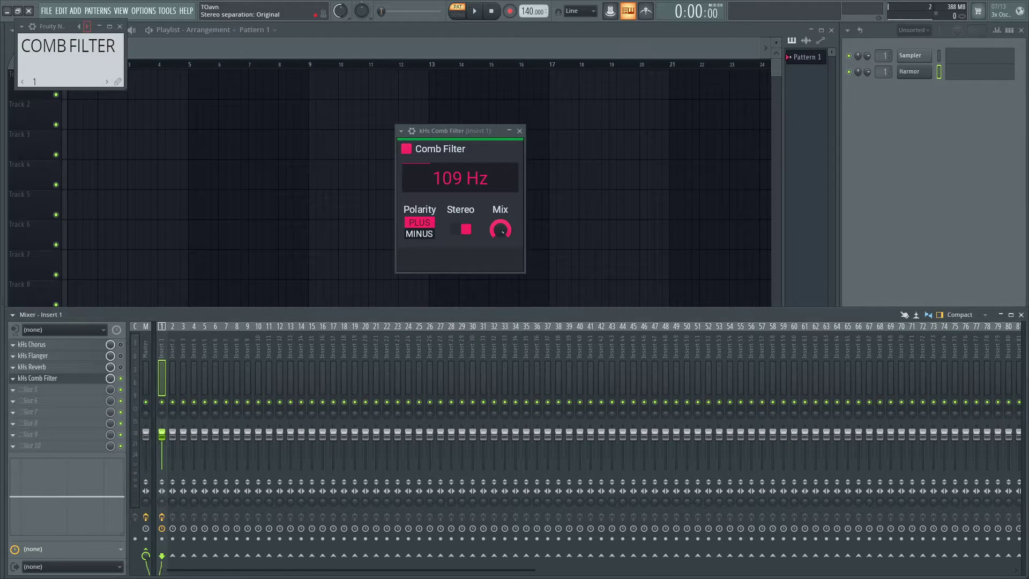
Step: Audition the comb filter with Insert 1's stereo separation merged, toggle its bypass for comparison, and restore the original separation
left_click_drag(162, 502, 163, 504)
key("z")
left_click_drag(449, 132, 500, 124)
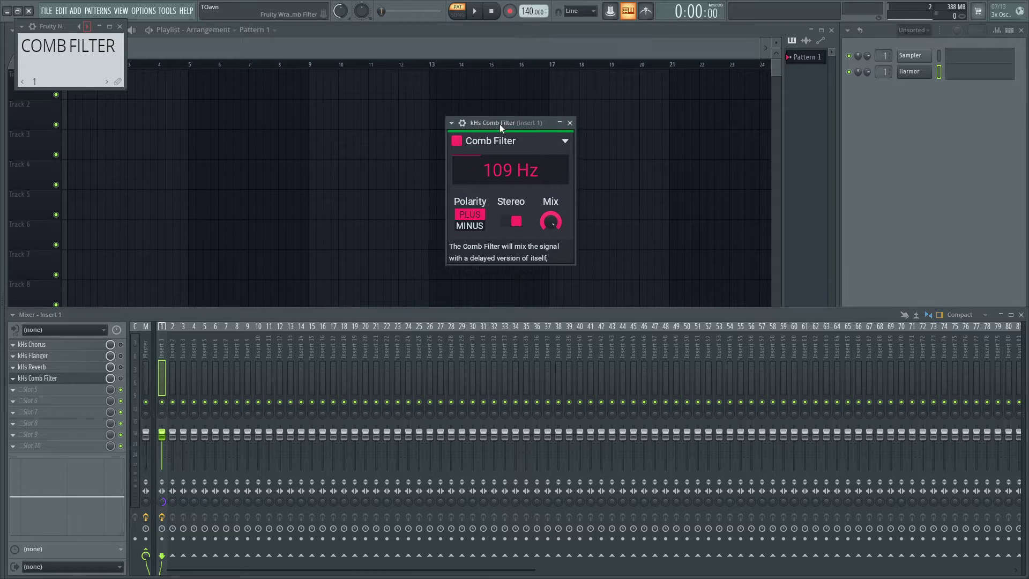
left_click(120, 378)
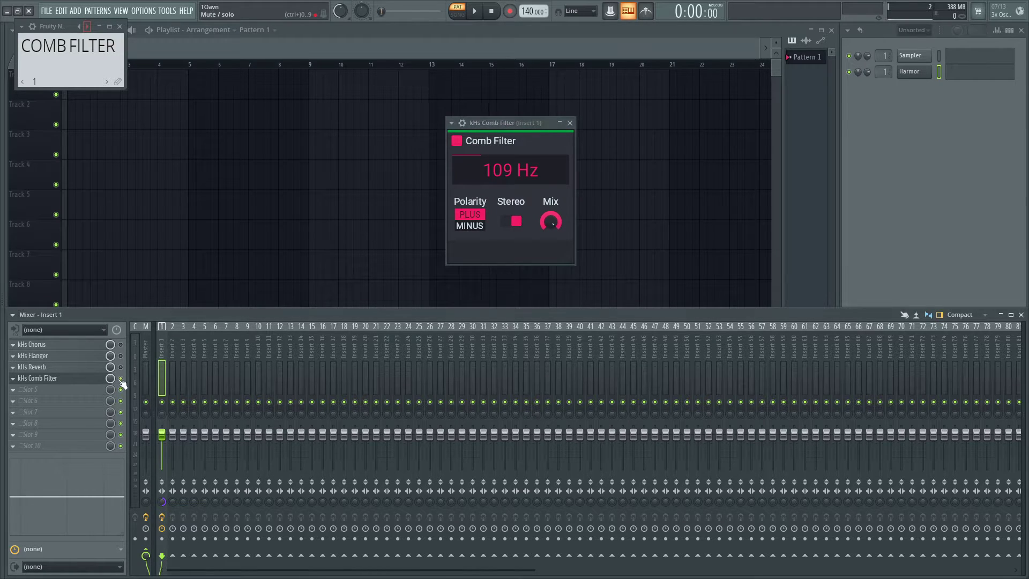
left_click(162, 501, "alt")
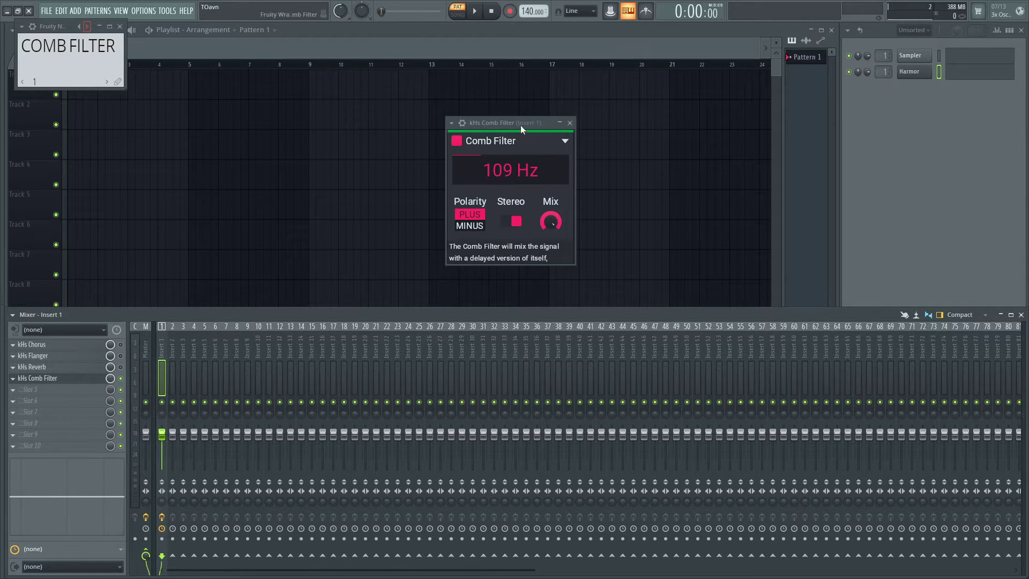
Step: Lower the comb filter's cutoff and Mix after playing a test note
left_click_drag(520, 125, 517, 125)
key("z")
left_click_drag(507, 170, 507, 181)
left_click_drag(548, 221, 547, 239)
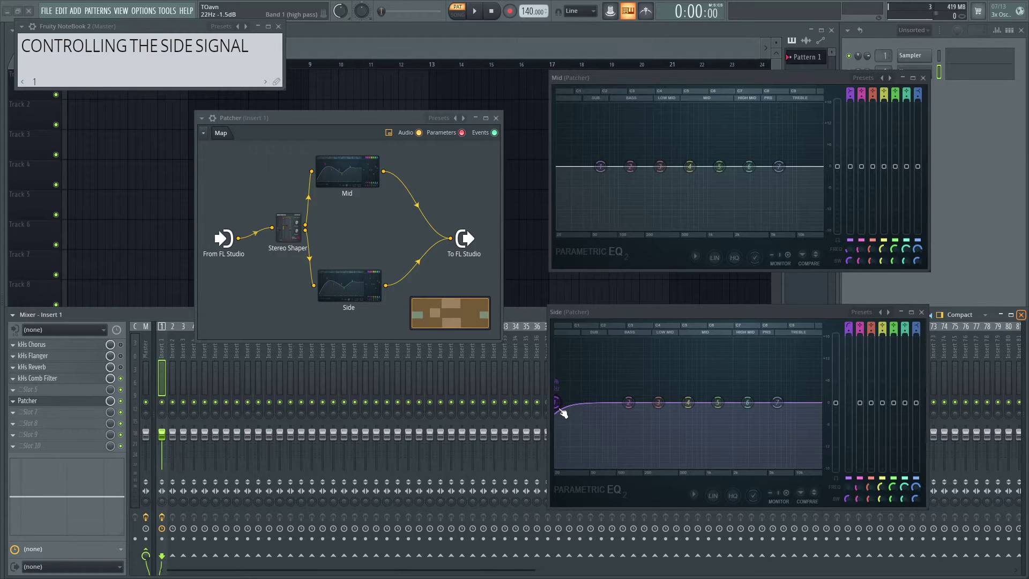
Step: In the Side EQ, sweep the band 1 high-pass up to about 360 Hz and back to the low end, and pull band 5 down
left_click_drag(562, 413, 671, 407)
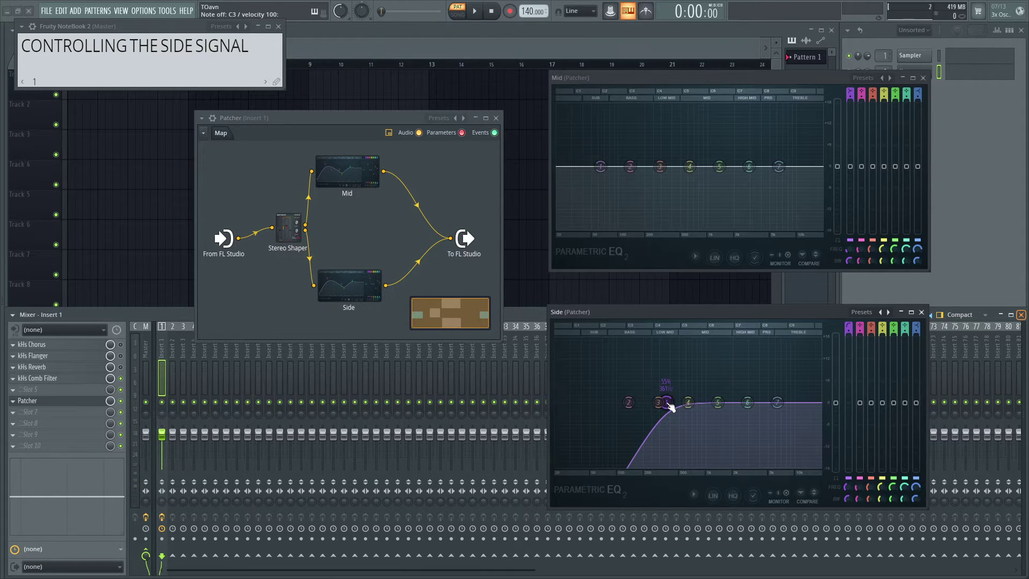
left_click_drag(670, 406, 558, 402)
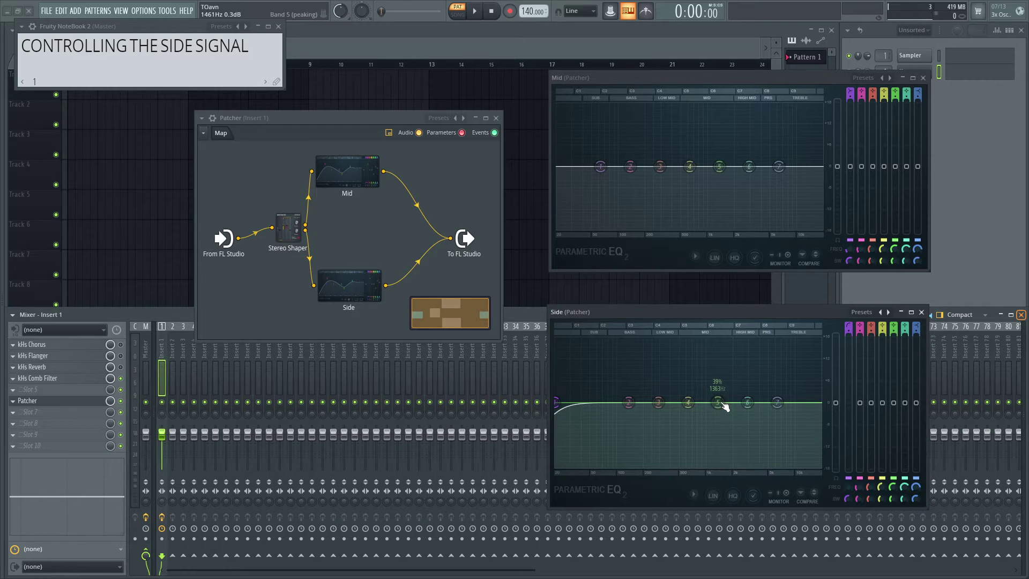
mouse_move(725, 407)
left_mouse_down()
mouse_move(714, 361)
mouse_move(715, 418)
left_mouse_up()
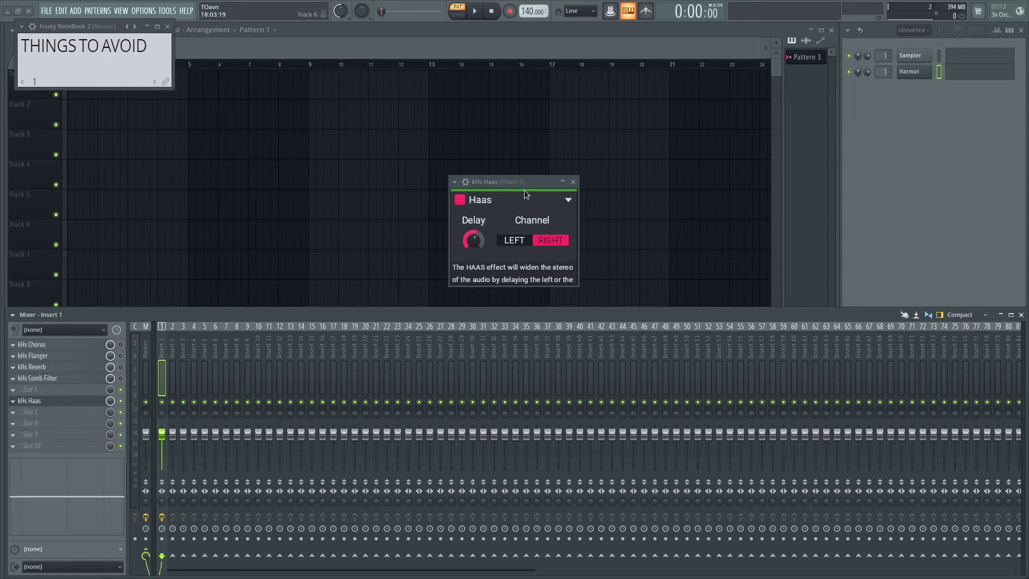
Step: Set the Haas effect on Insert 1 to delay the left channel by about 0.53 ms
left_click_drag(519, 181, 490, 193)
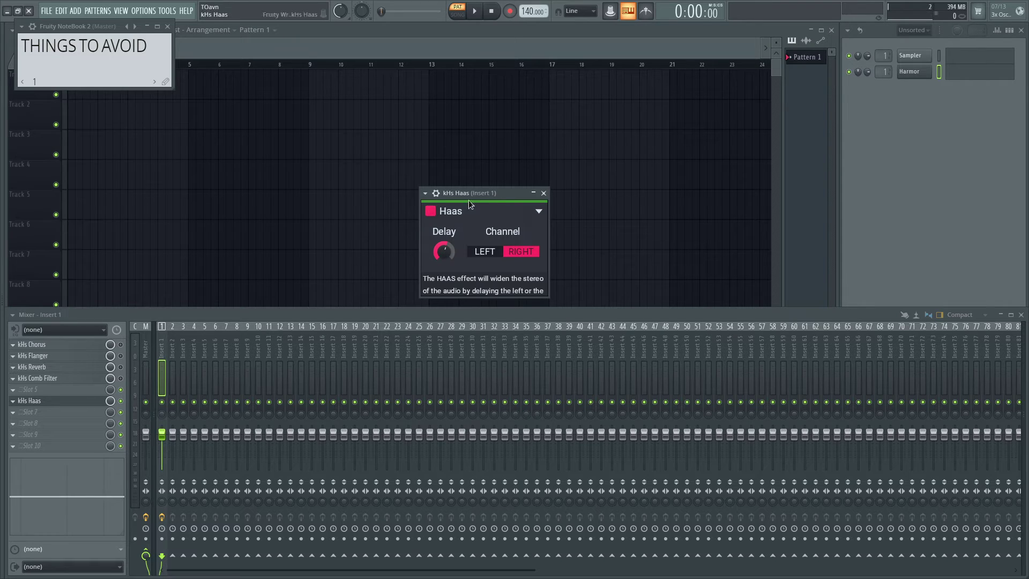
left_click_drag(468, 195, 502, 192)
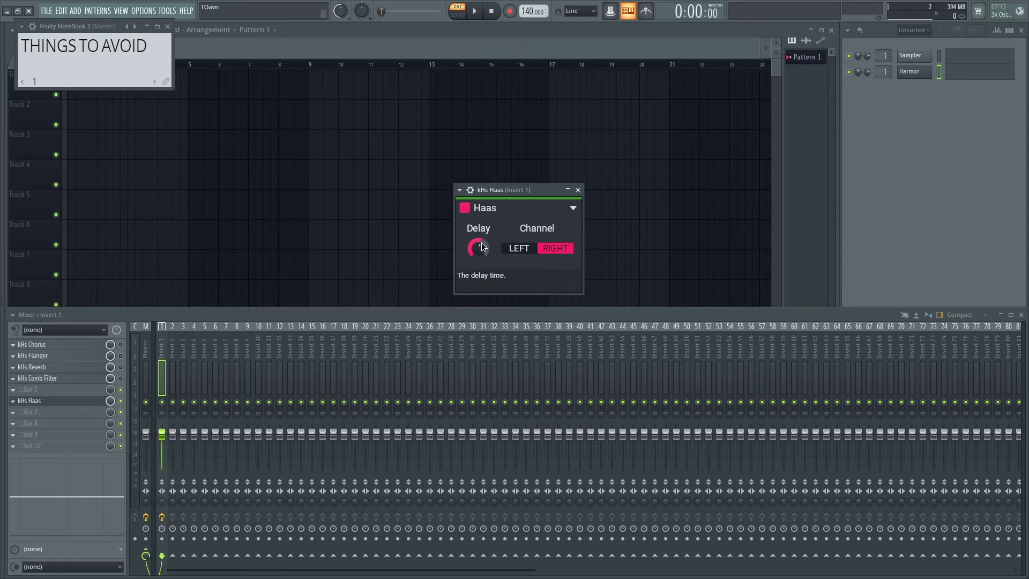
left_click(520, 253)
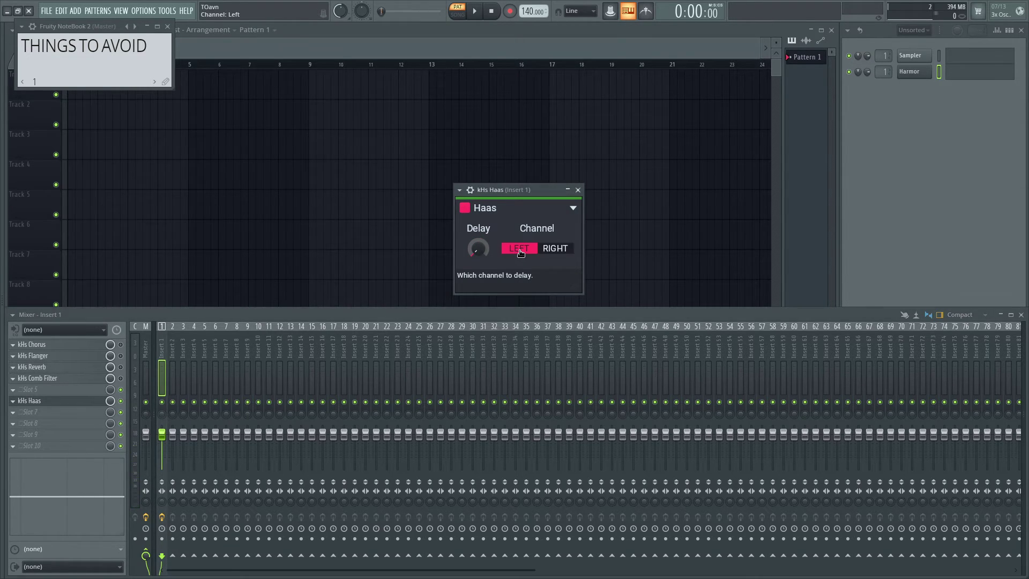
left_click_drag(478, 248, 484, 253)
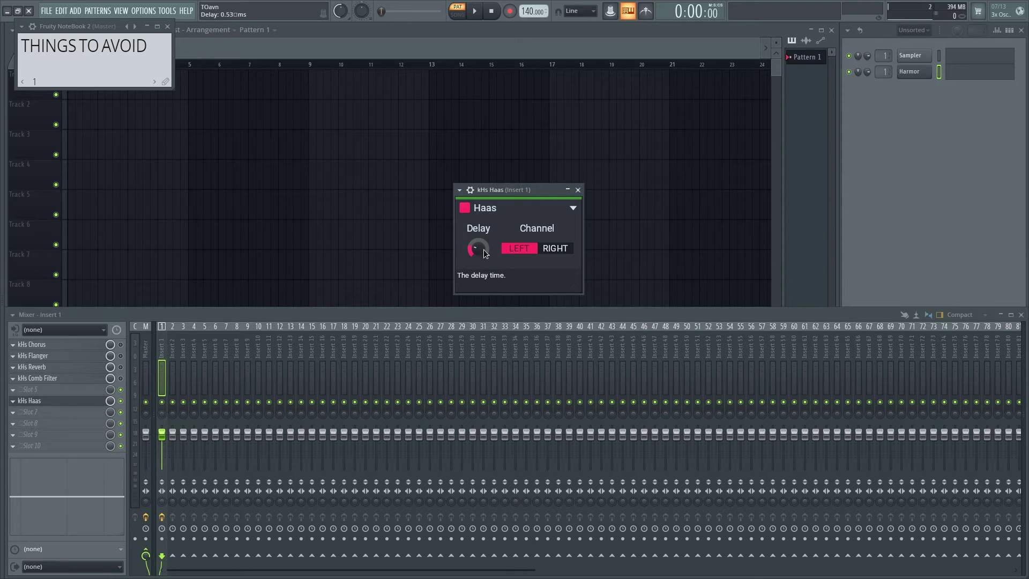
Step: Raise the Haas delay to around mid-range, switch the delayed channel to Right, and play test notes
left_click_drag(502, 186, 504, 182)
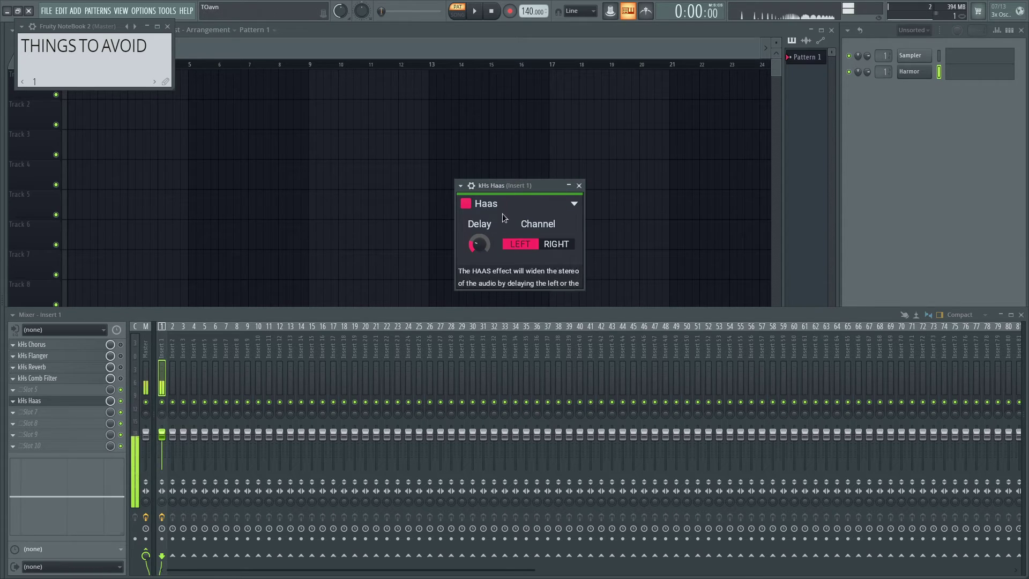
left_click_drag(479, 244, 479, 245)
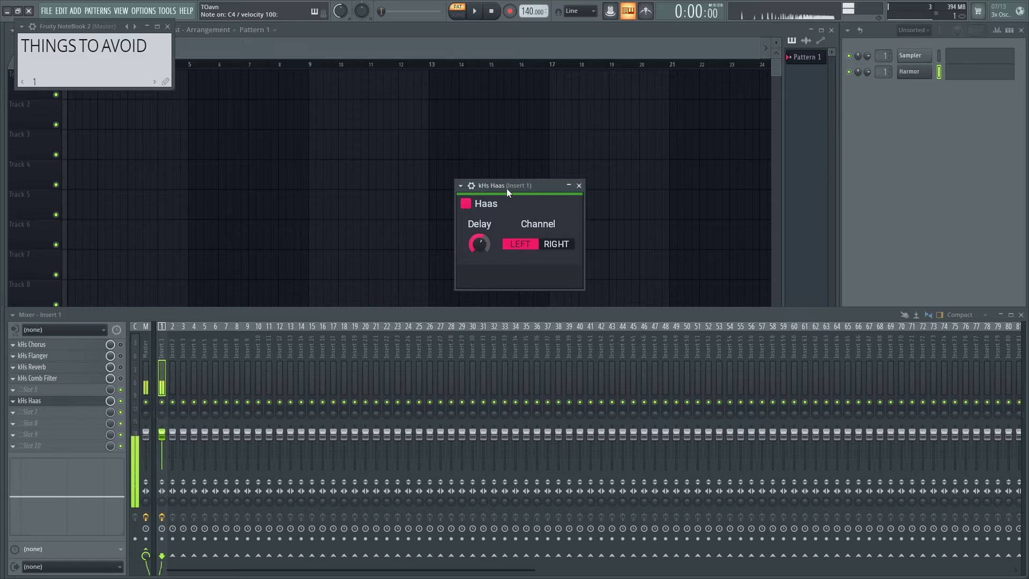
left_click(555, 244)
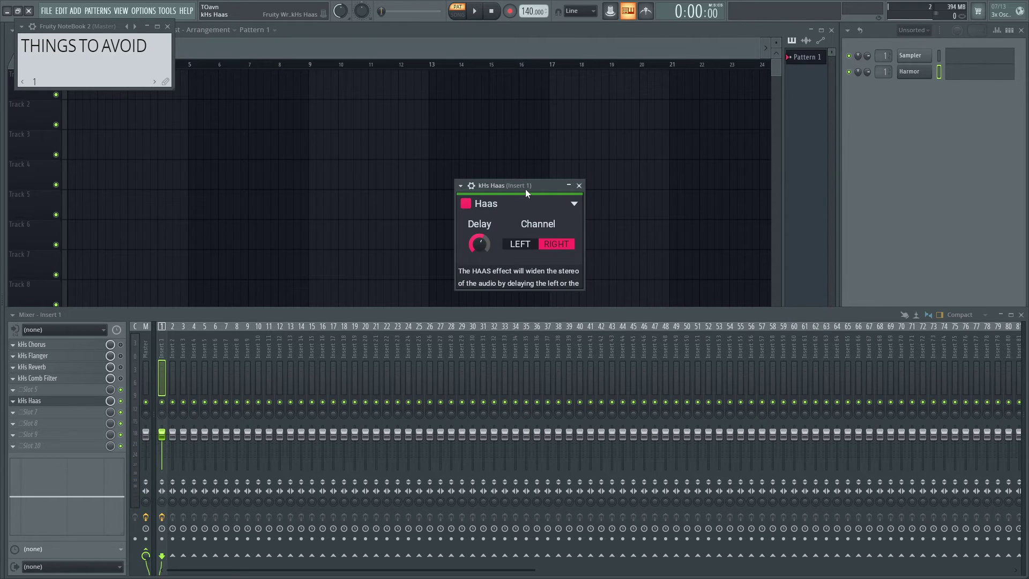
key("z")
key("z")
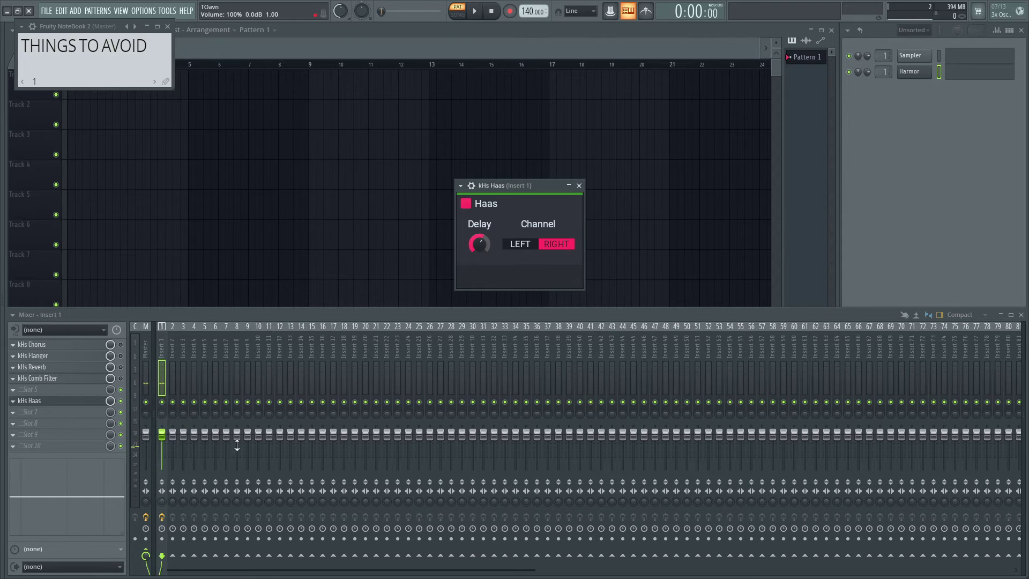
Step: Audition the Haas effect with Insert 1's stereo separation 100% merged, and lower the Haas slot's mix level for another mono check
left_click_drag(160, 501, 162, 498)
key("z")
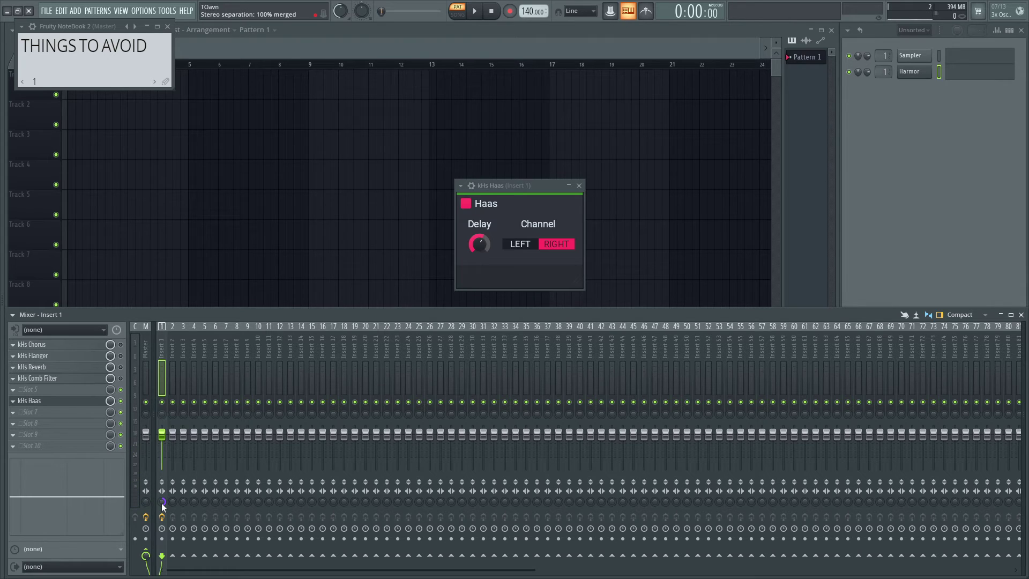
key("z")
key("z")
left_click_drag(111, 401, 110, 426)
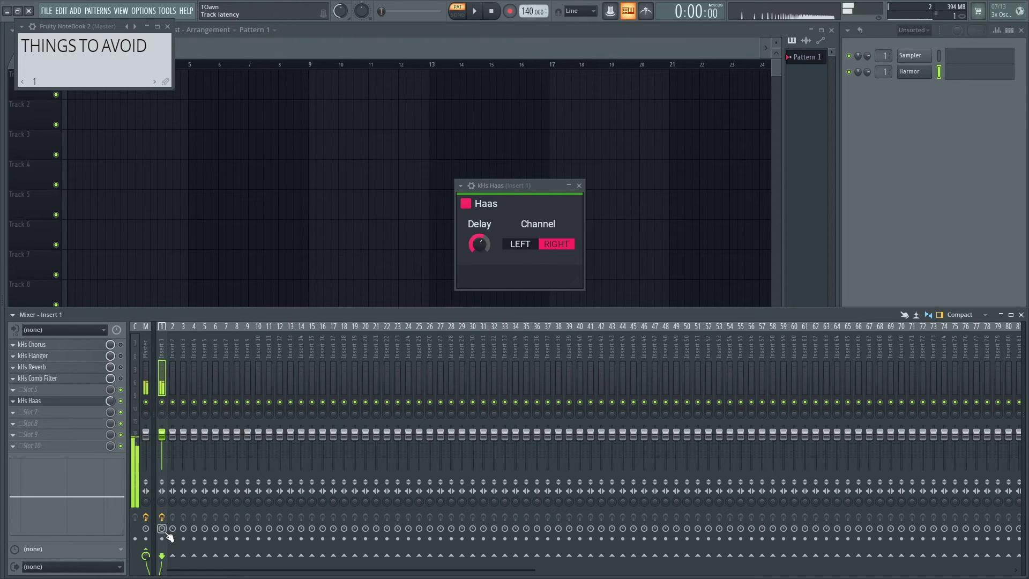
mouse_move(160, 501)
left_mouse_down()
mouse_move(160, 512)
mouse_move(161, 499)
left_mouse_up()
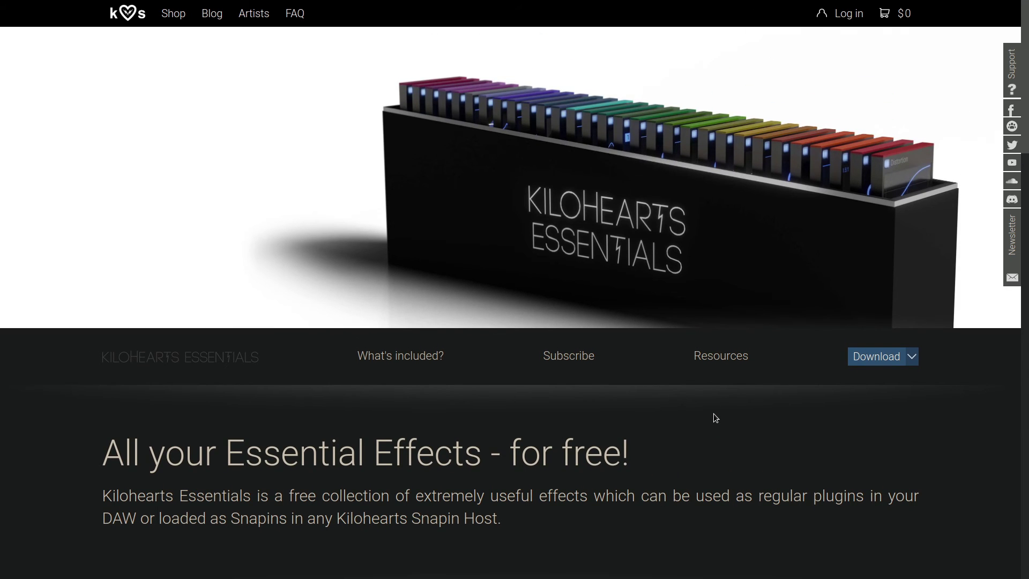
Step: On the Kilohearts website, look through the plugins included in the free Kilohearts Essentials bundle
scroll(716, 418, "down", 4)
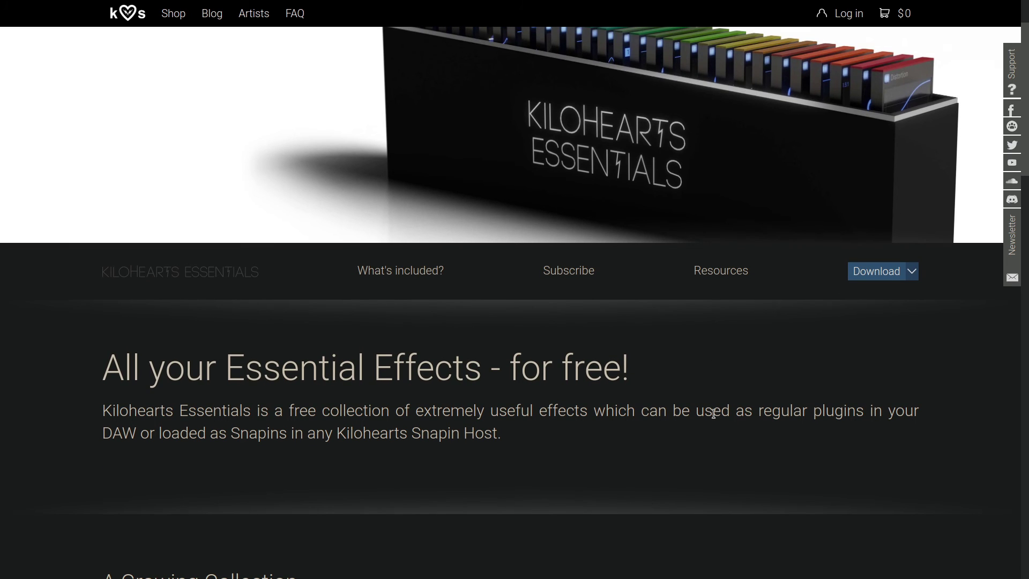
scroll(714, 414, "down", 10)
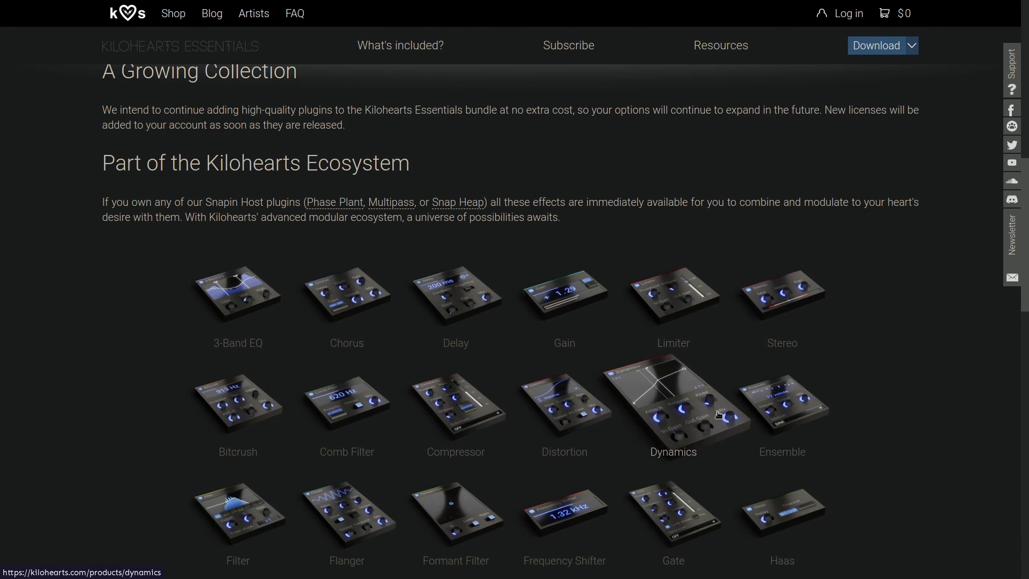
scroll(924, 431, "up", 3)
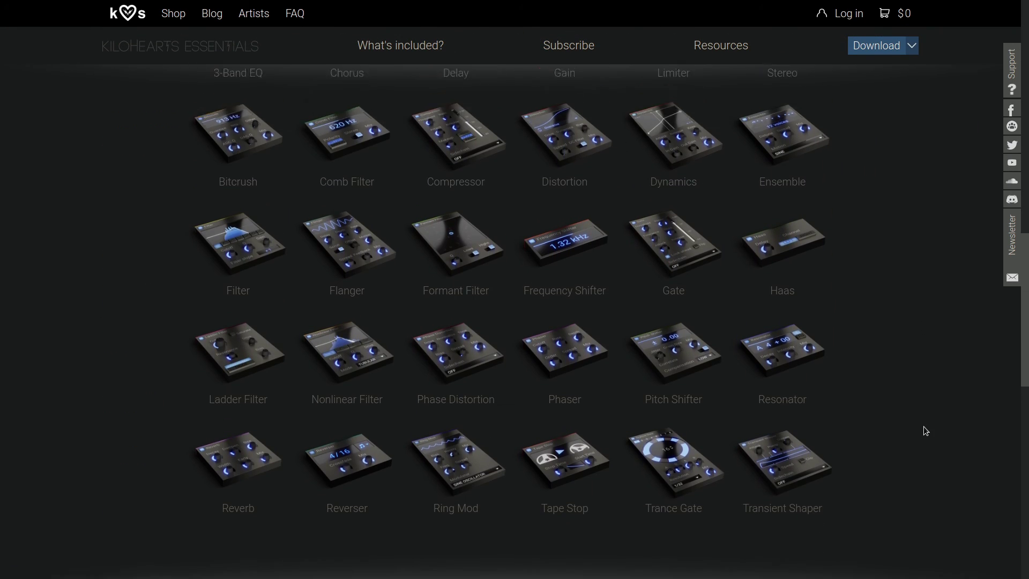
scroll(924, 431, "down", 1)
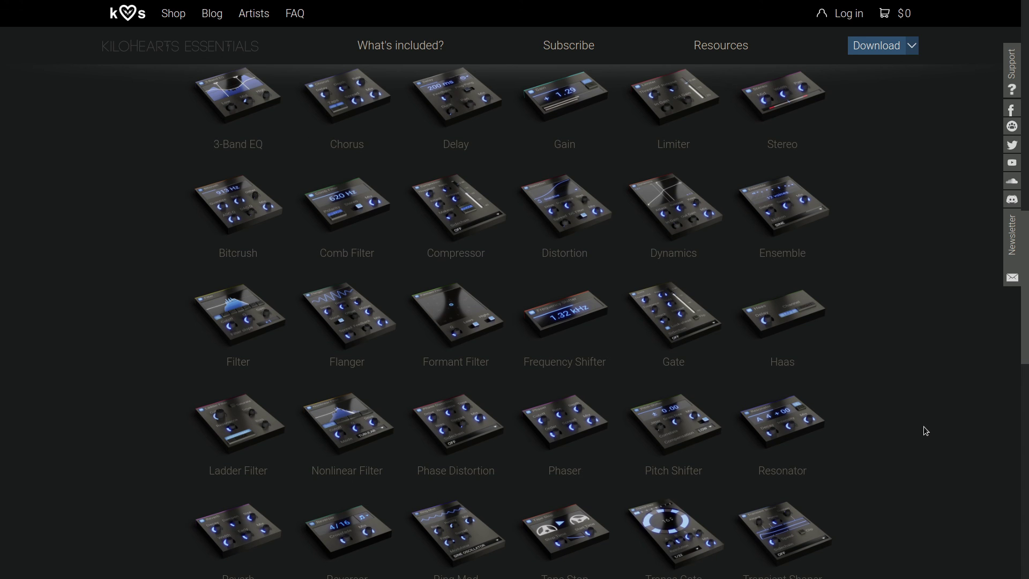
scroll(924, 431, "down", 4)
scroll(924, 426, "up", 2)
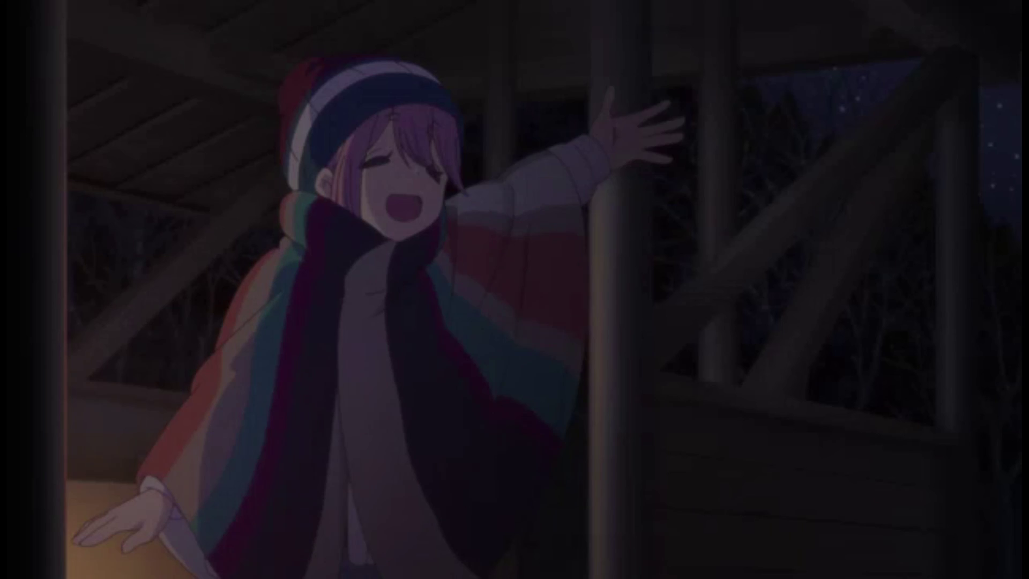